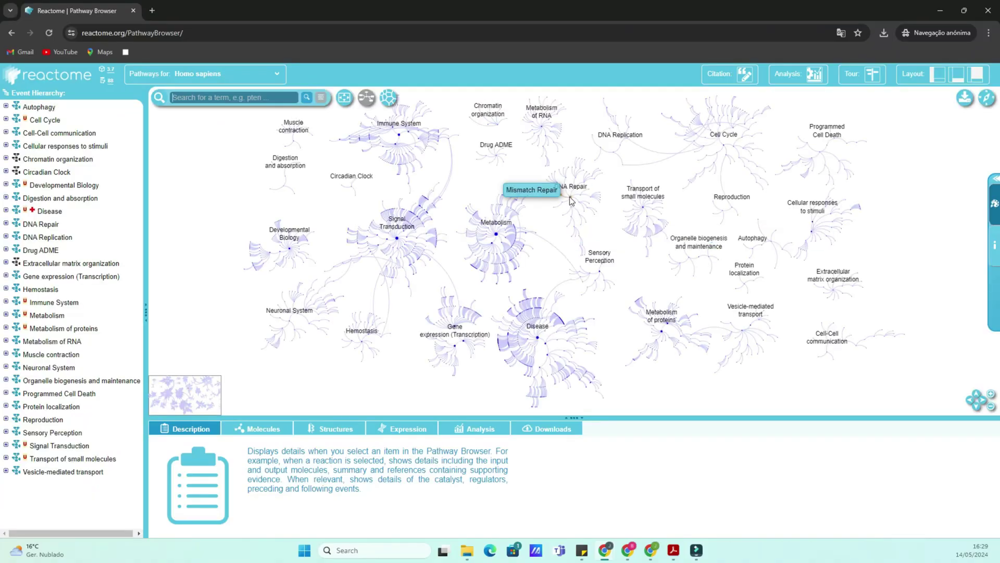
Step: Select Mismatch Repair, then Nucleotide Excision Repair, and load its full pathway diagram
{"action": "left_click", "coordinate": [571, 201]}
{"action": "left_click", "coordinate": [570, 198]}
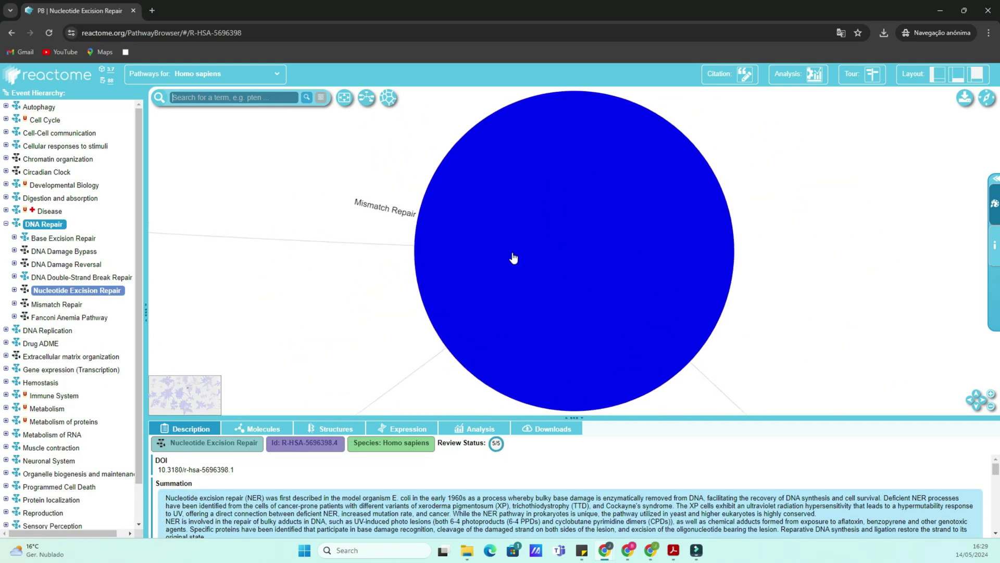
{"action": "left_click", "coordinate": [514, 258]}
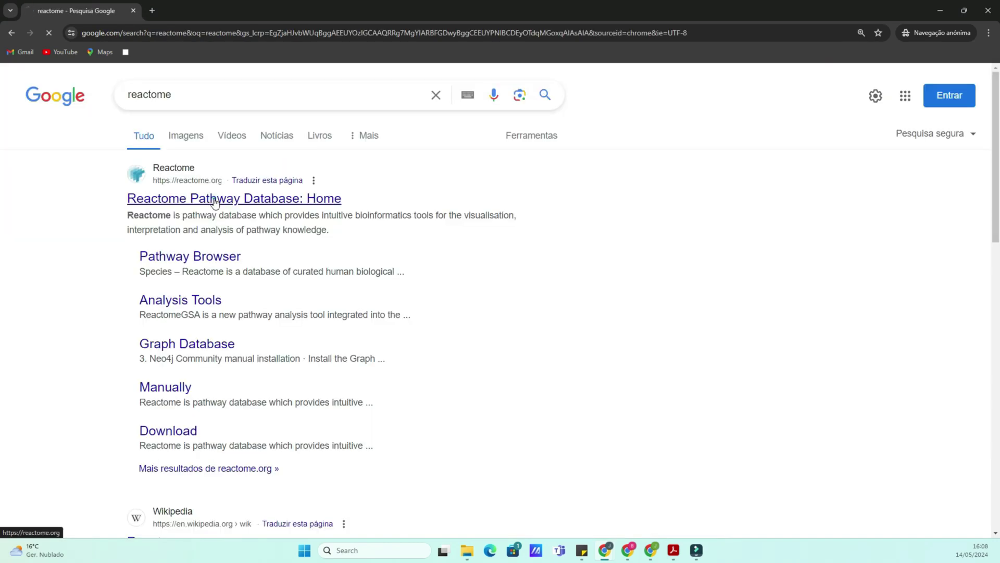
Step: Open the Reactome home page from the Google results and enter the Pathway Browser
{"action": "left_click", "coordinate": [214, 200]}
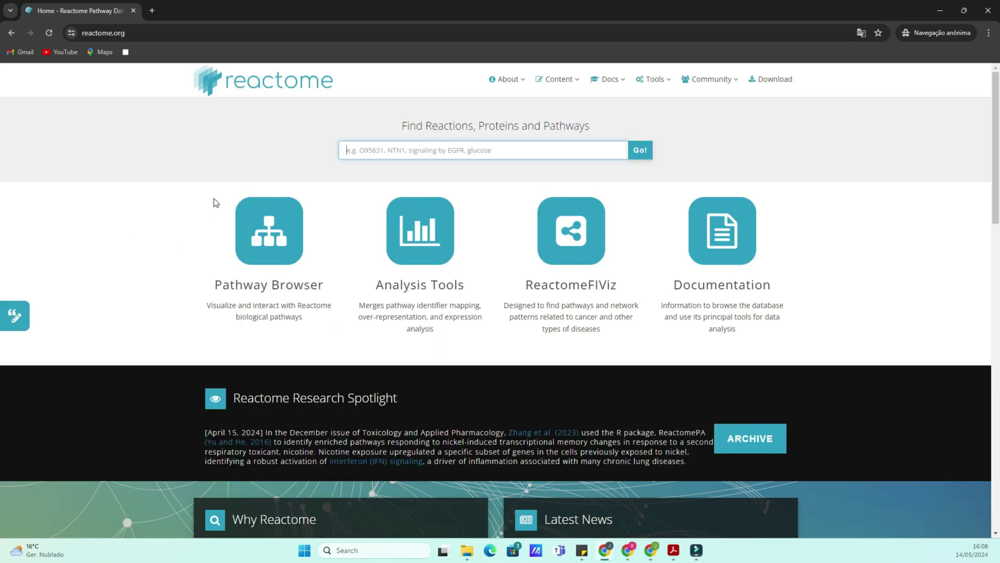
{"action": "left_click", "coordinate": [468, 149]}
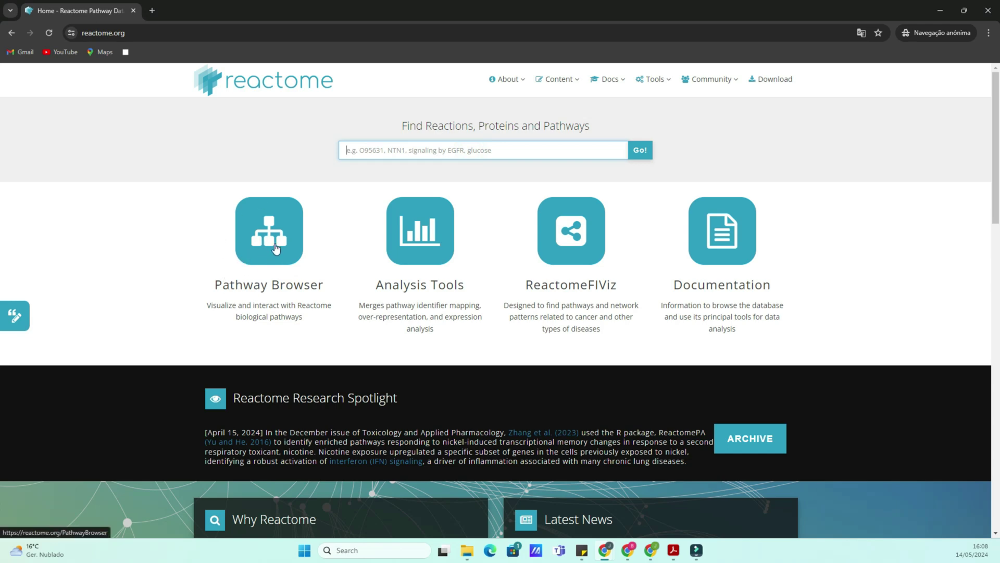
{"action": "left_click", "coordinate": [276, 248]}
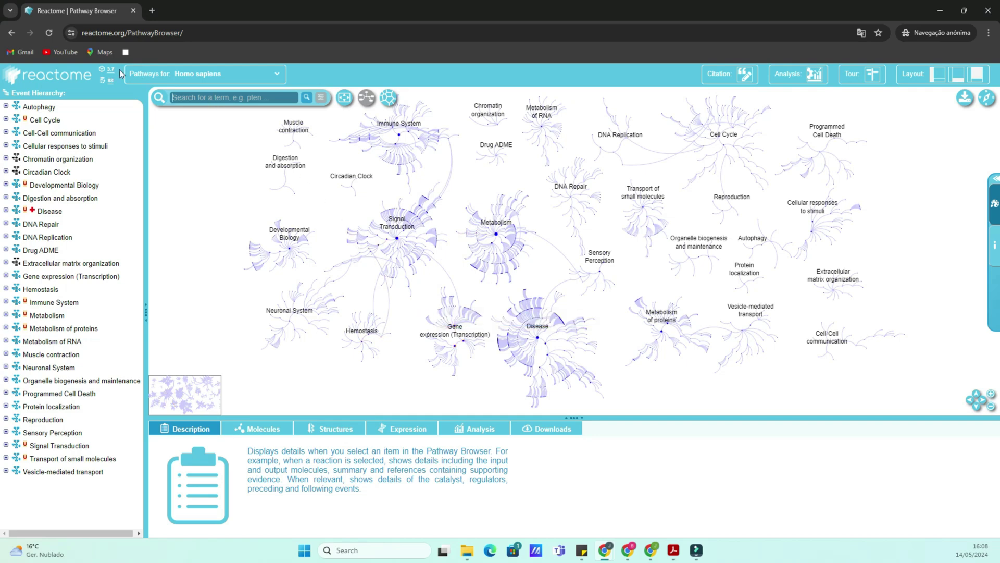
Step: Back on the Reactome home page, search for 'glycolysis'
{"action": "left_click", "coordinate": [11, 33]}
{"action": "left_click", "coordinate": [439, 151]}
{"action": "type", "text": "glycol"}
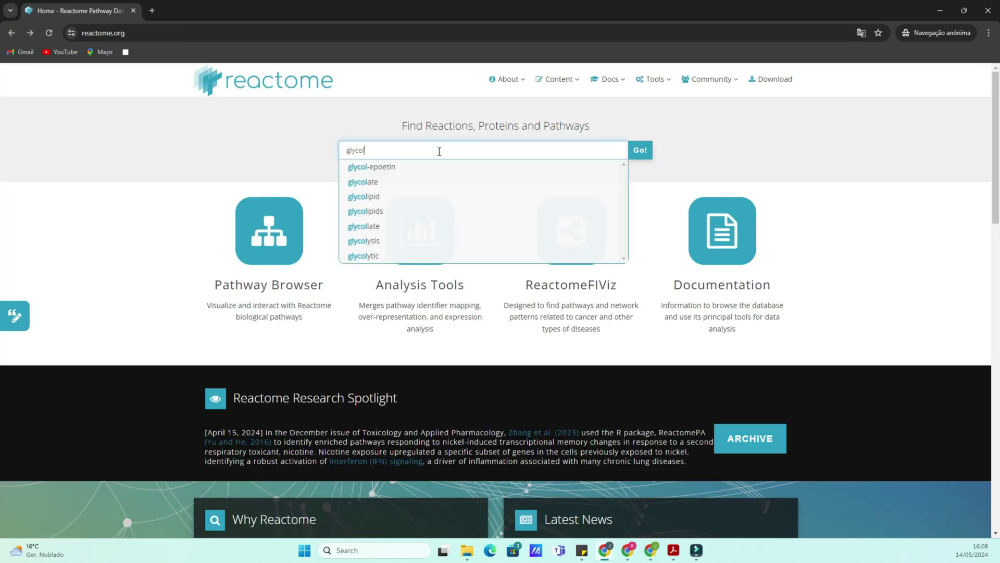
{"action": "type", "text": "ysis"}
{"action": "key", "text": "Return"}
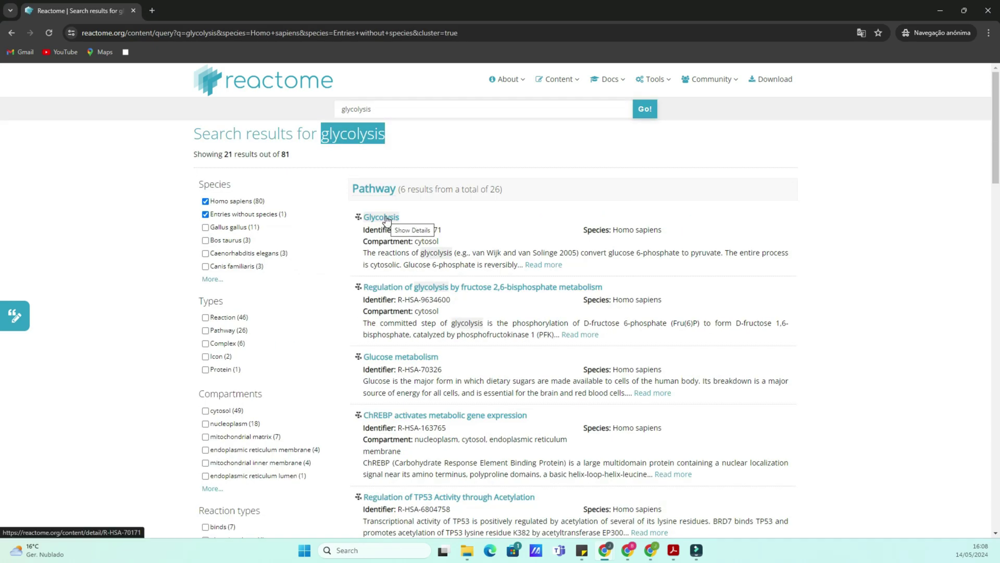
Step: Open the Glycolysis result and launch its diagram in the Pathway Browser
{"action": "left_click", "coordinate": [386, 219]}
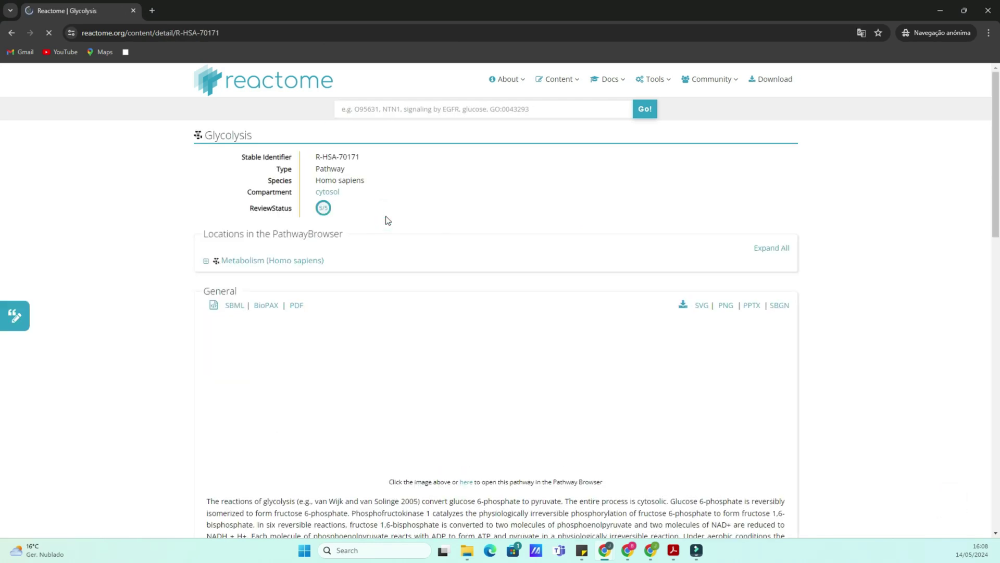
{"action": "scroll", "coordinate": [386, 219], "scroll_direction": "down", "scroll_amount": 1}
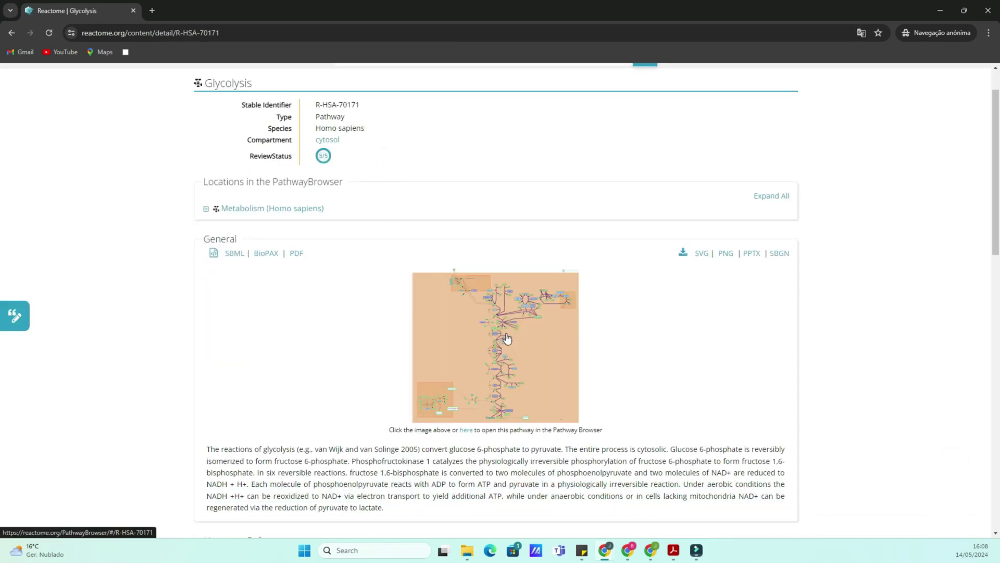
{"action": "left_click", "coordinate": [506, 336]}
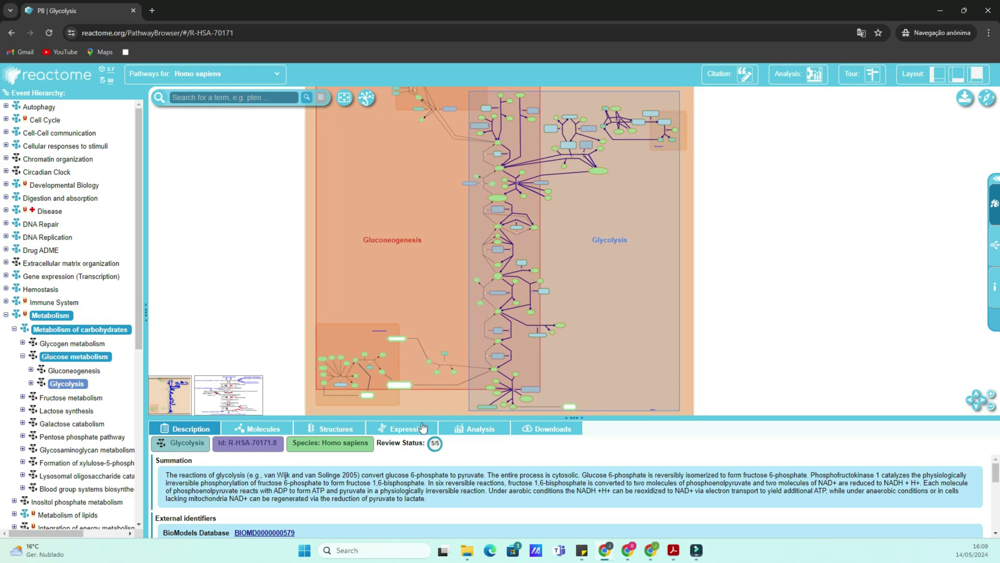
Step: Bring the diagram's top into view, show Glc and Pi details, then open the glycolysis illustration
{"action": "scroll", "coordinate": [499, 294], "scroll_direction": "up", "scroll_amount": 2}
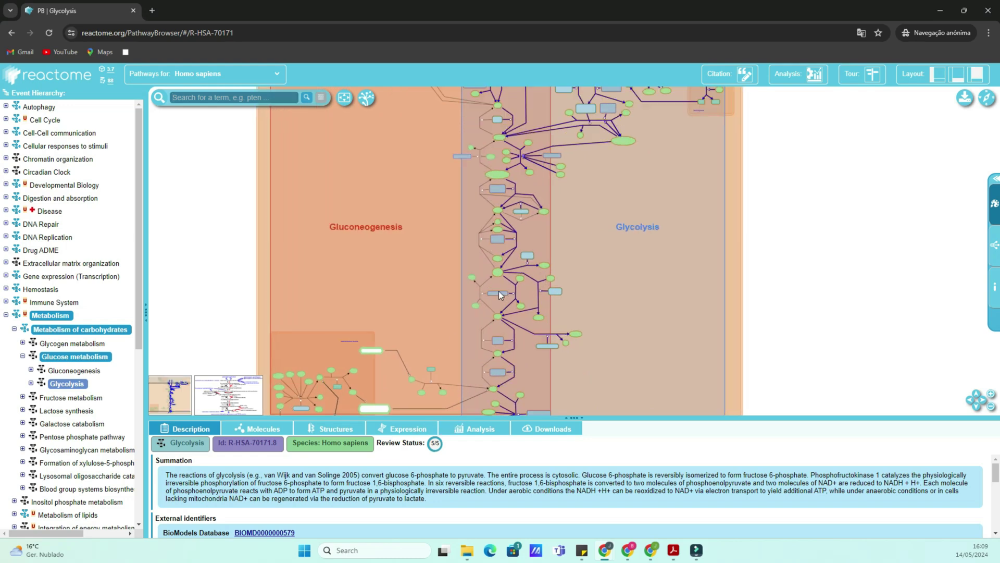
{"action": "left_click_drag", "start_coordinate": [499, 294], "coordinate": [507, 462]}
{"action": "left_click", "coordinate": [386, 172]}
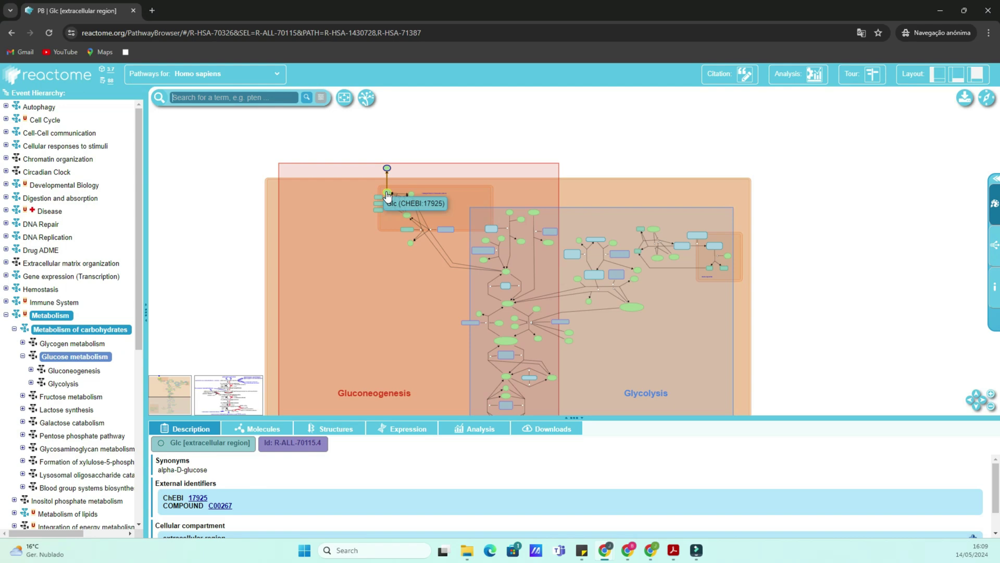
{"action": "left_click", "coordinate": [387, 193]}
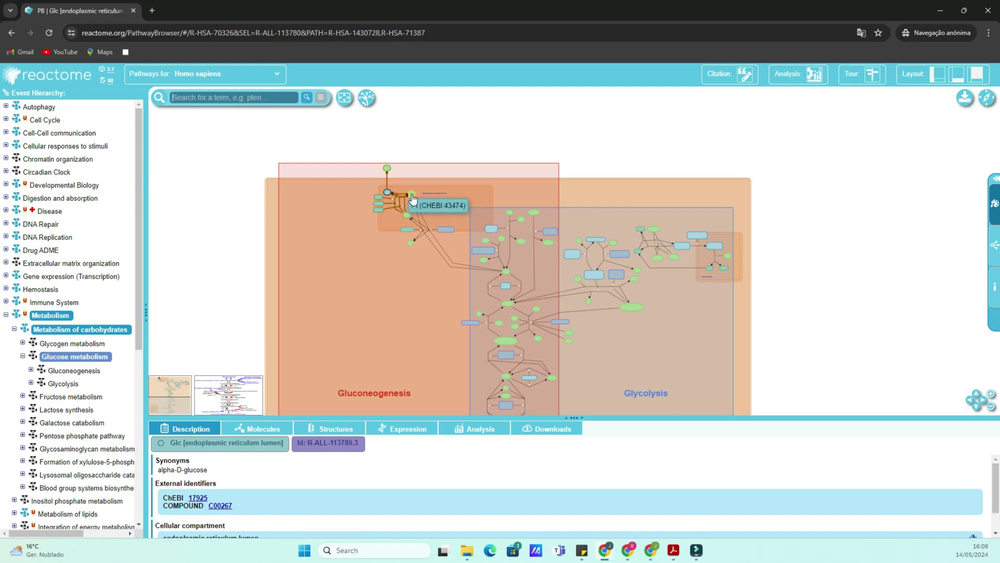
{"action": "left_click", "coordinate": [411, 195]}
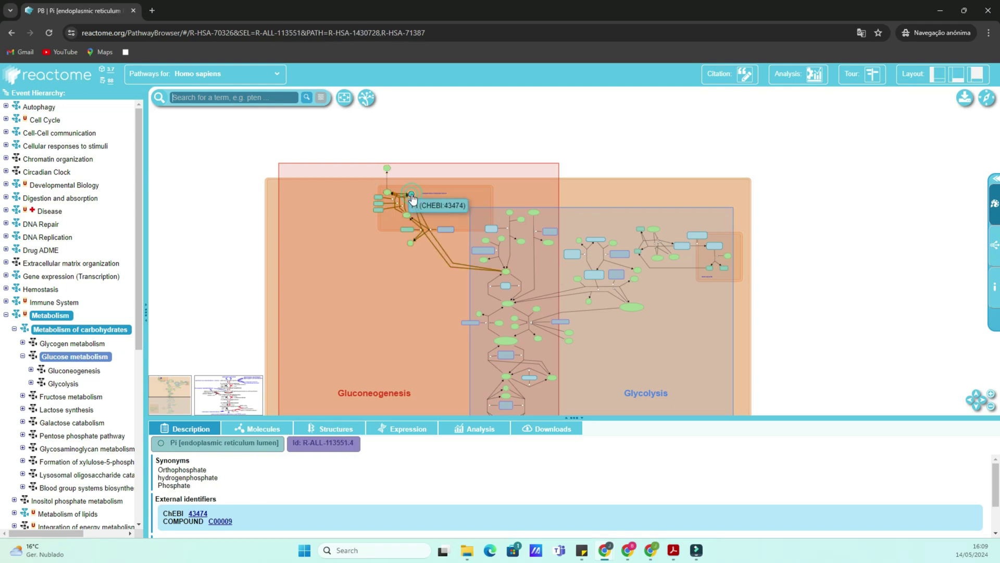
{"action": "left_click", "coordinate": [246, 397]}
Step: Adjust the browser page zoom, settling at 90%
{"action": "scroll", "coordinate": [487, 219], "scroll_direction": "down", "scroll_amount": 3}
{"action": "scroll", "coordinate": [487, 219], "scroll_direction": "up", "scroll_amount": 3}
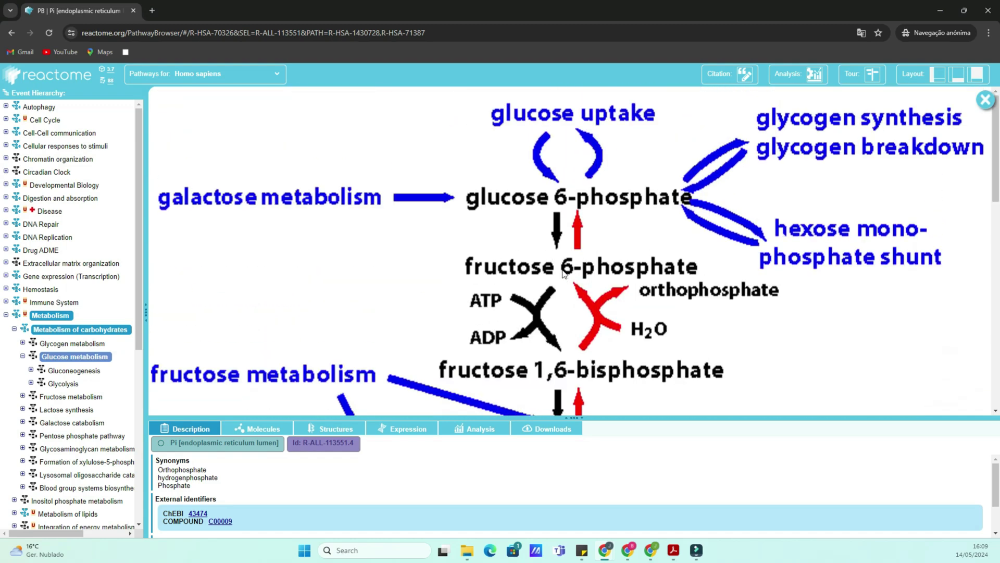
{"action": "key", "text": "ctrl+minus"}
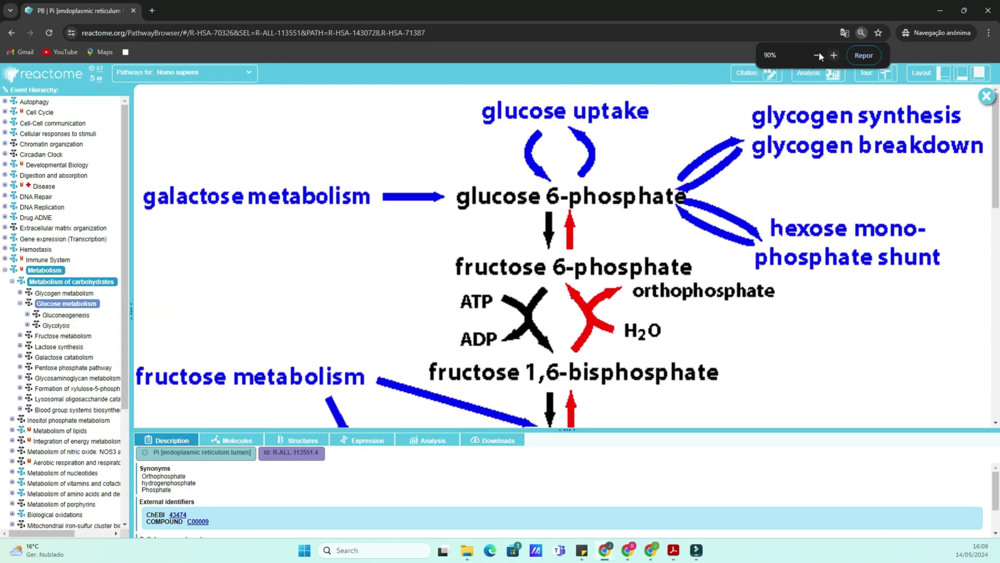
{"action": "left_click", "coordinate": [818, 54]}
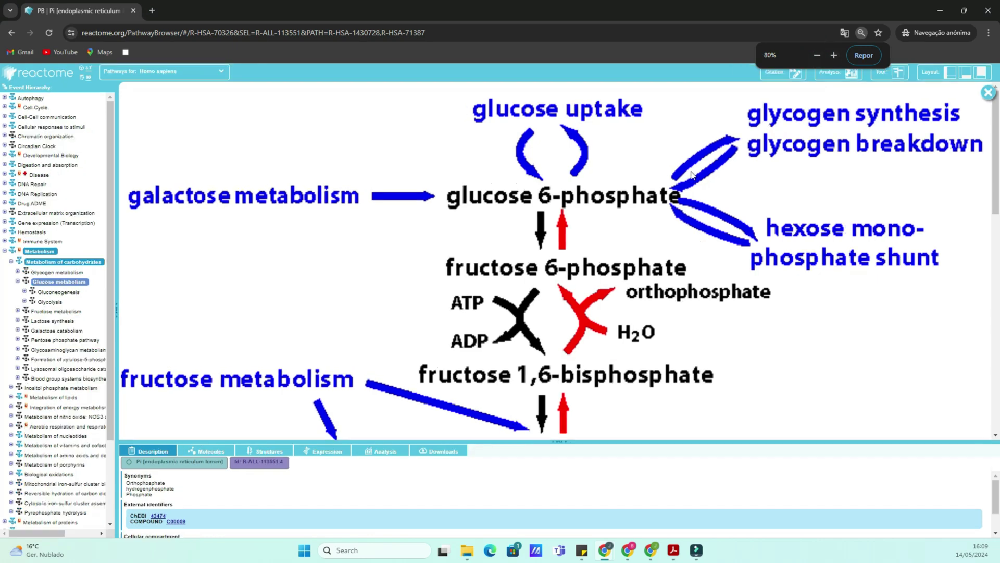
{"action": "key", "text": "ctrl+plus"}
{"action": "key", "text": "ctrl+plus"}
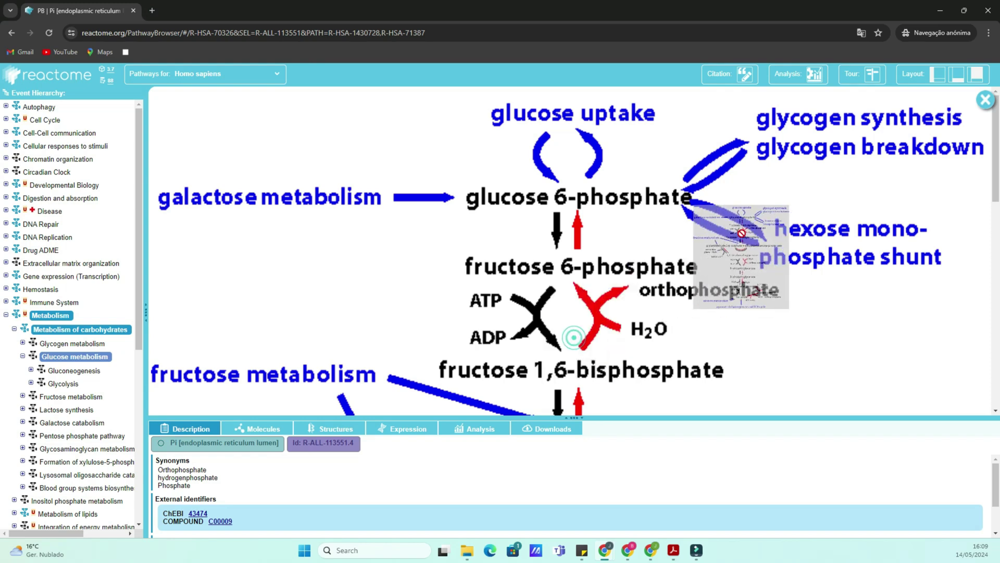
Step: Scroll the illustration down to the pyruvate dehydrogenase and TCA cycle step
{"action": "scroll", "coordinate": [358, 299], "scroll_direction": "down", "scroll_amount": 5}
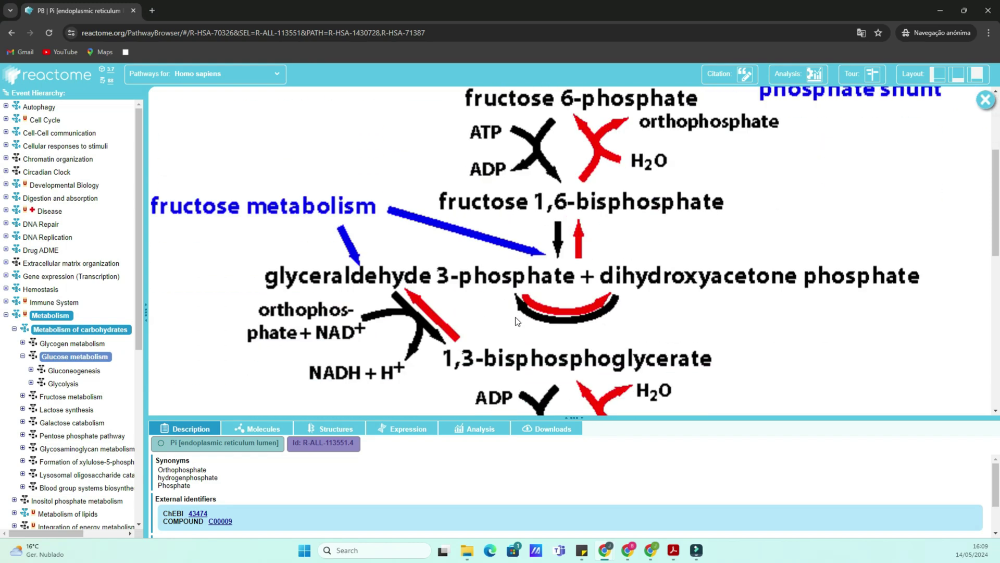
{"action": "scroll", "coordinate": [518, 319], "scroll_direction": "up", "scroll_amount": 5}
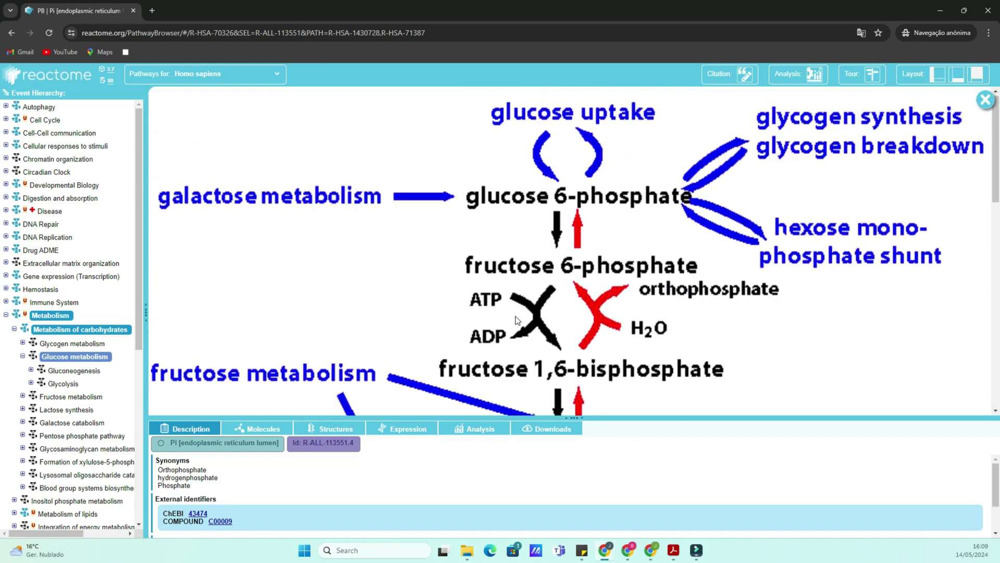
{"action": "scroll", "coordinate": [517, 320], "scroll_direction": "down", "scroll_amount": 1}
{"action": "scroll", "coordinate": [516, 320], "scroll_direction": "down", "scroll_amount": 7}
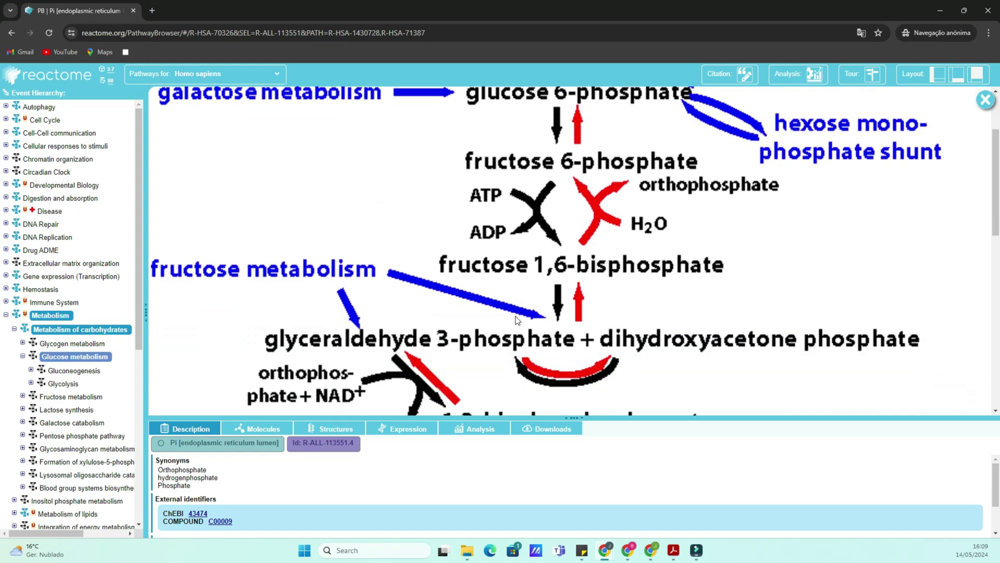
{"action": "scroll", "coordinate": [517, 320], "scroll_direction": "down", "scroll_amount": 2}
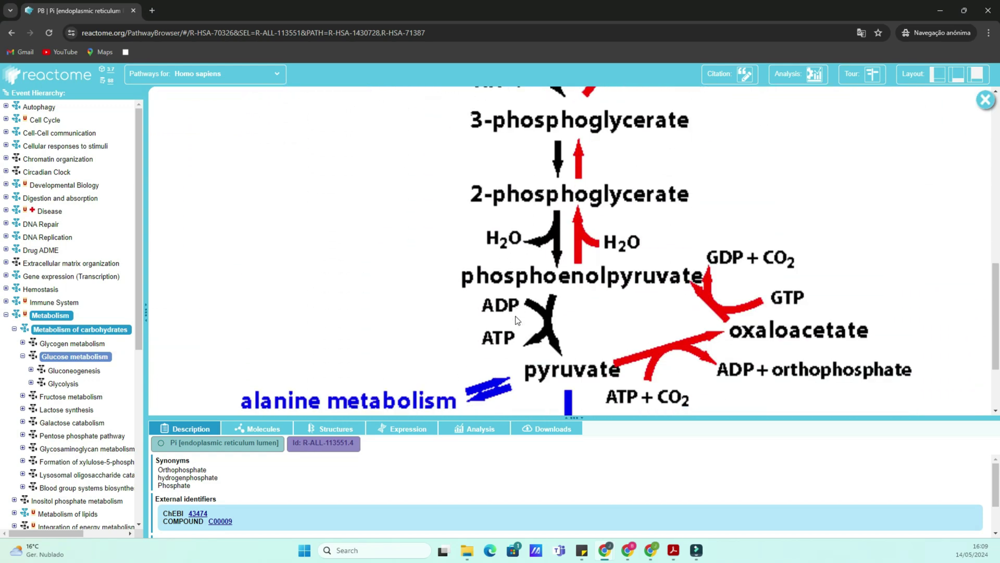
{"action": "scroll", "coordinate": [517, 319], "scroll_direction": "down", "scroll_amount": 2}
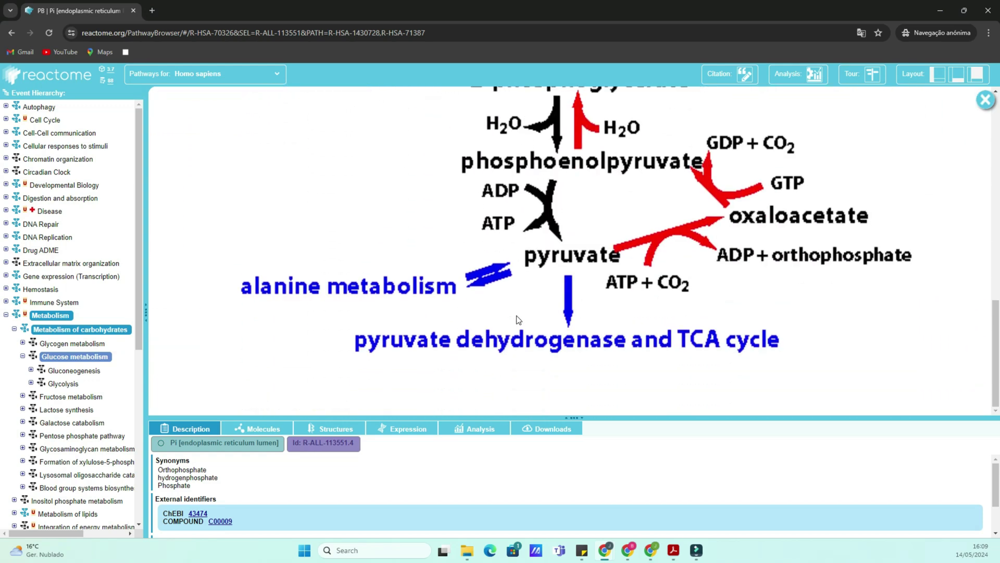
Step: Close the illustration, clear the Pi selection, and show the GAPDH tetramers details
{"action": "left_click", "coordinate": [984, 100]}
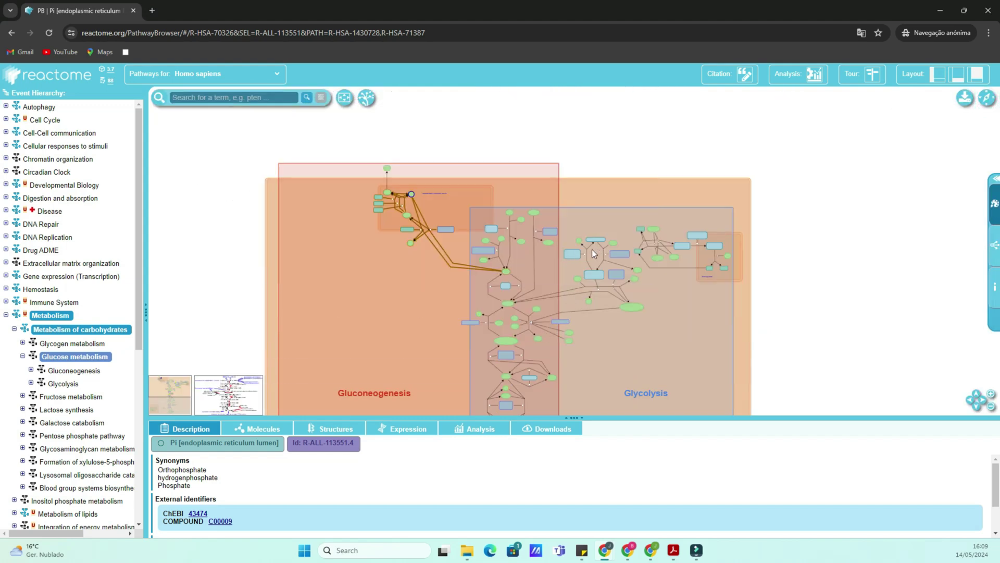
{"action": "left_click", "coordinate": [433, 202]}
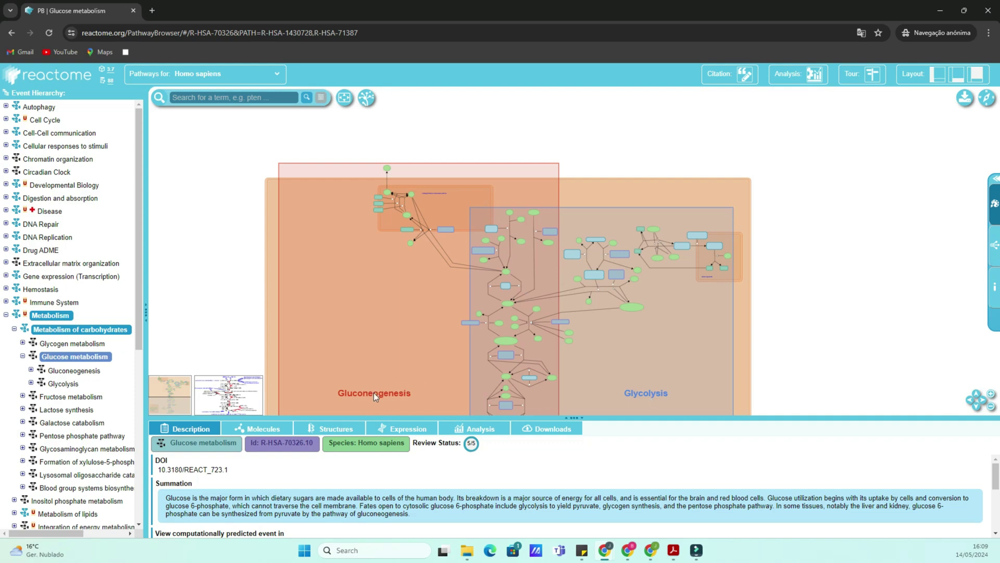
{"action": "left_click", "coordinate": [500, 405]}
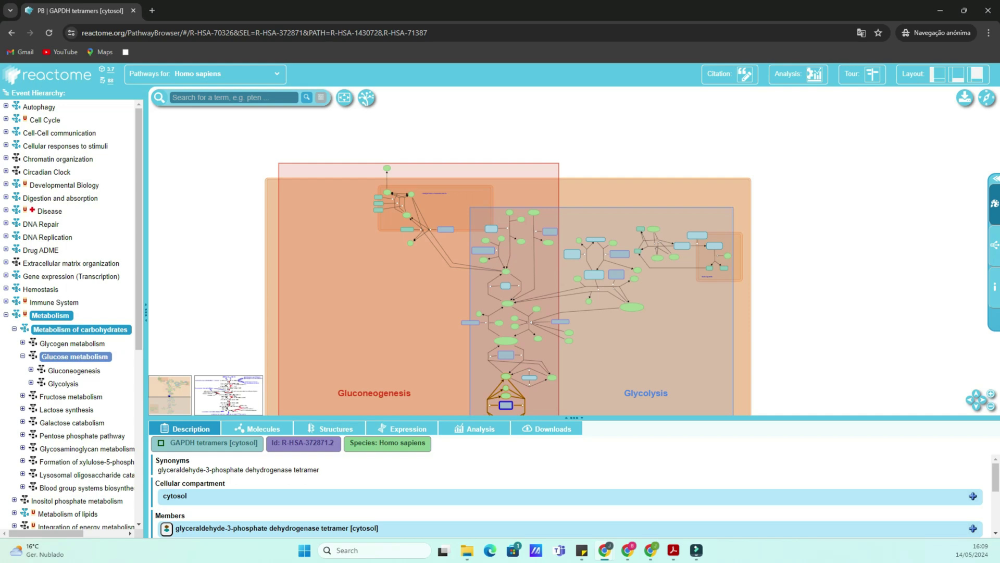
Step: Show details for the phosphoPFKFB1 dimer, ADP and the GCK1:GKRP complex
{"action": "left_click", "coordinate": [598, 276]}
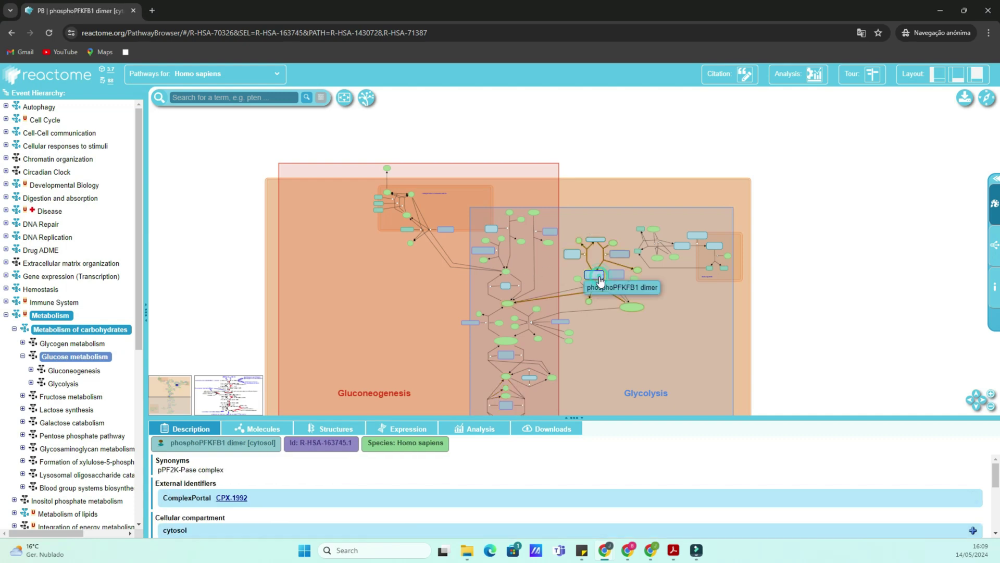
{"action": "left_click", "coordinate": [636, 271]}
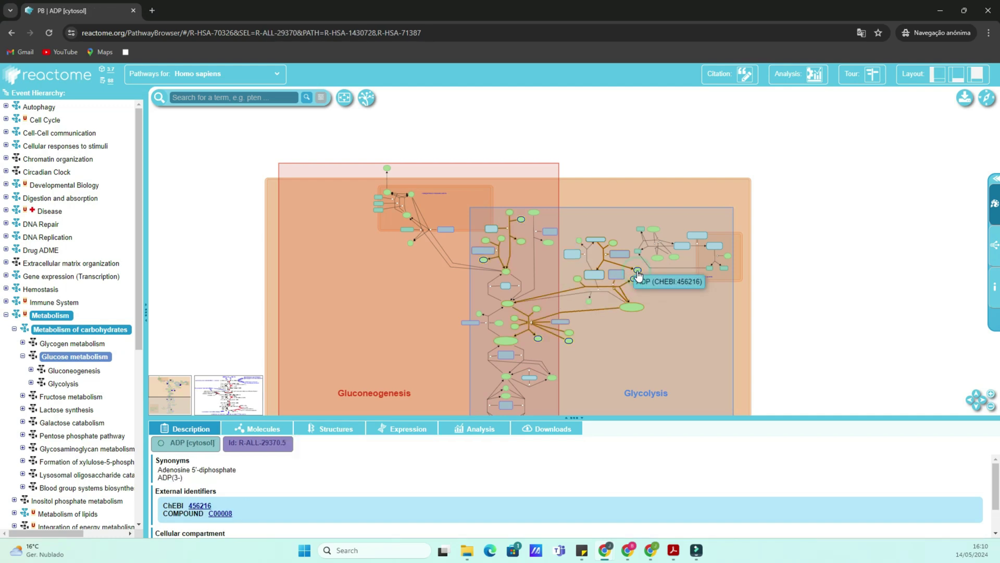
{"action": "left_click", "coordinate": [683, 249]}
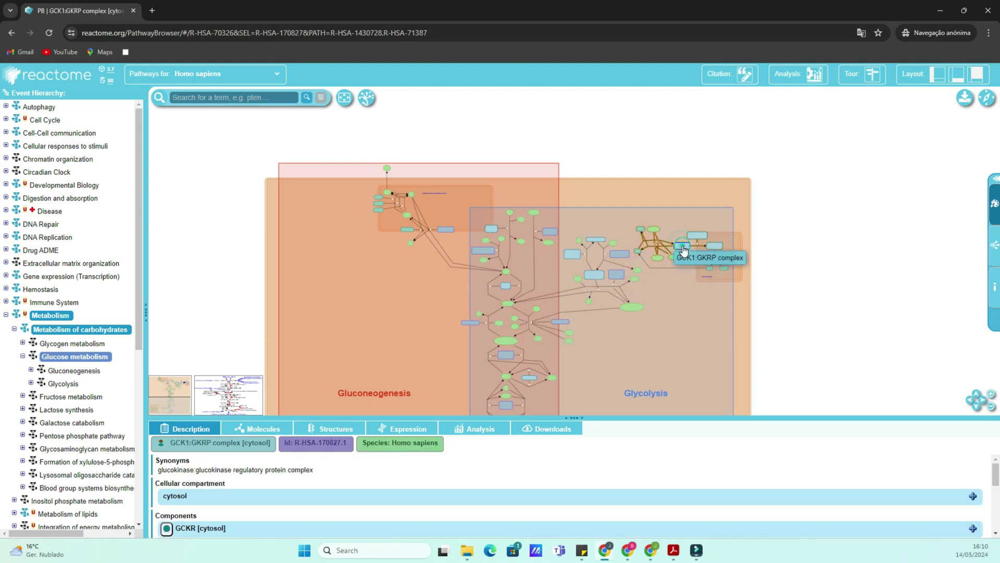
Step: Focus on PC carboxylates PYR to OA, then on Glycolysis's Regulation of Glucokinase by Glucokinase Regulatory Protein
{"action": "left_click", "coordinate": [31, 369]}
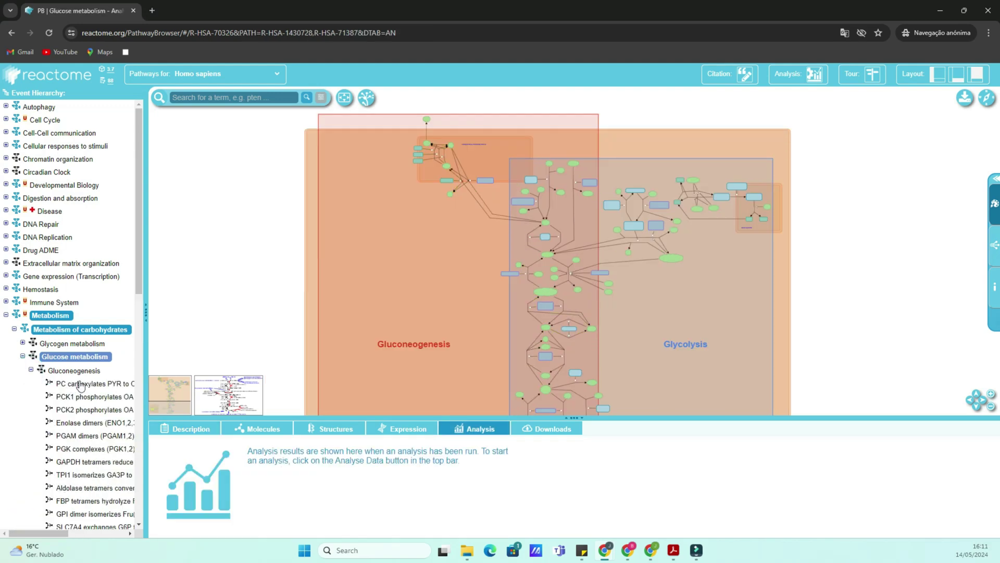
{"action": "left_click", "coordinate": [81, 384]}
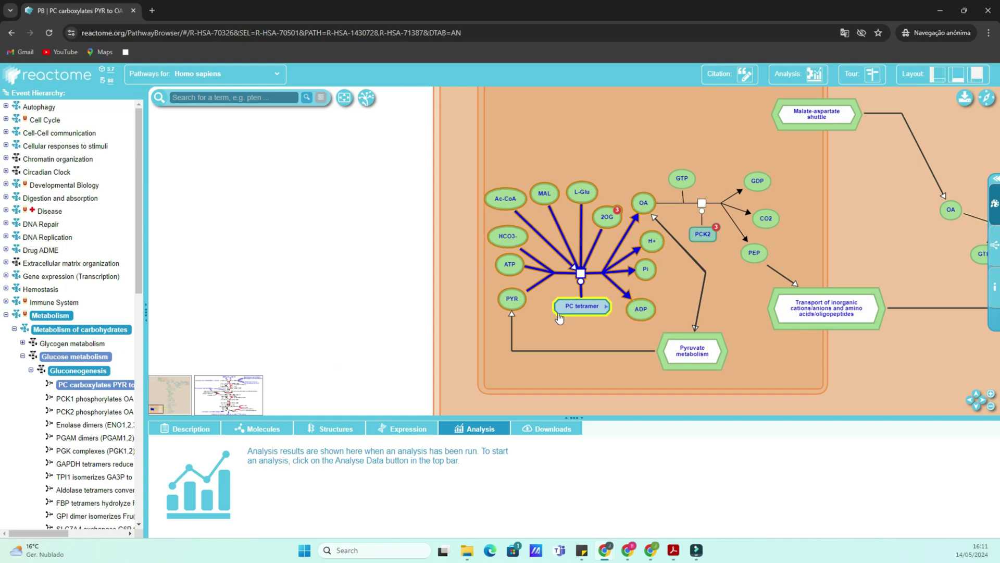
{"action": "scroll", "coordinate": [52, 312], "scroll_direction": "down", "scroll_amount": 6}
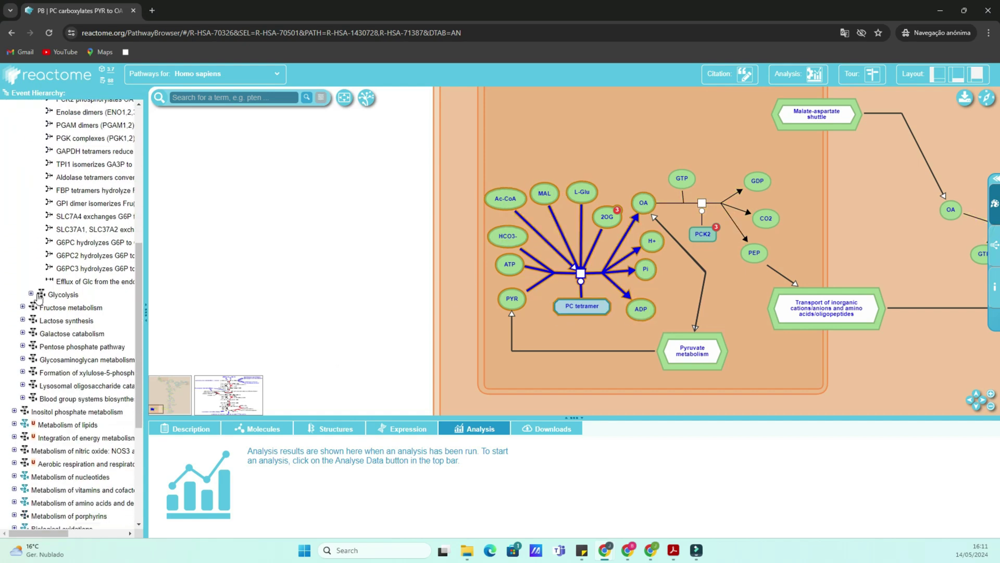
{"action": "left_click", "coordinate": [54, 296]}
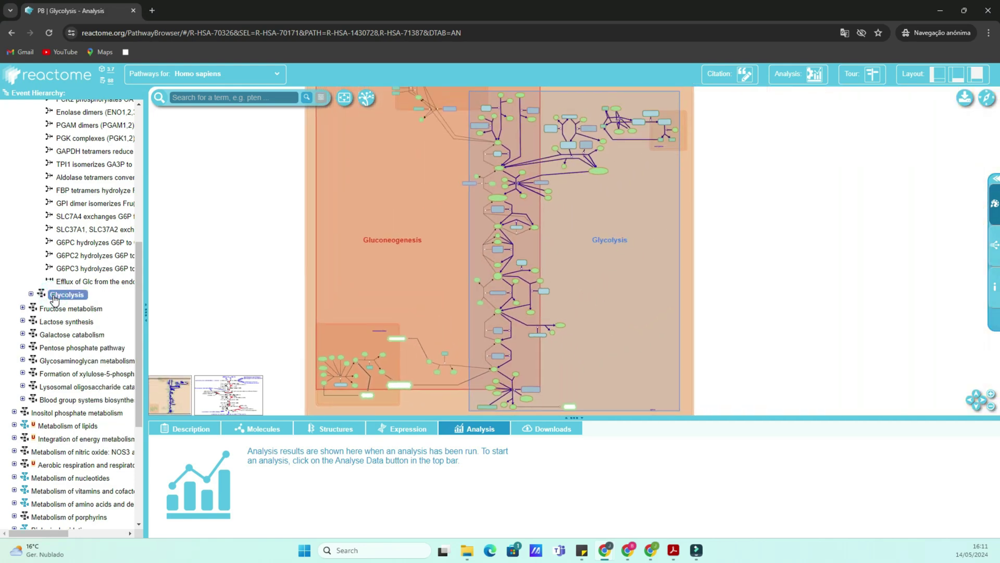
{"action": "left_click", "coordinate": [32, 295]}
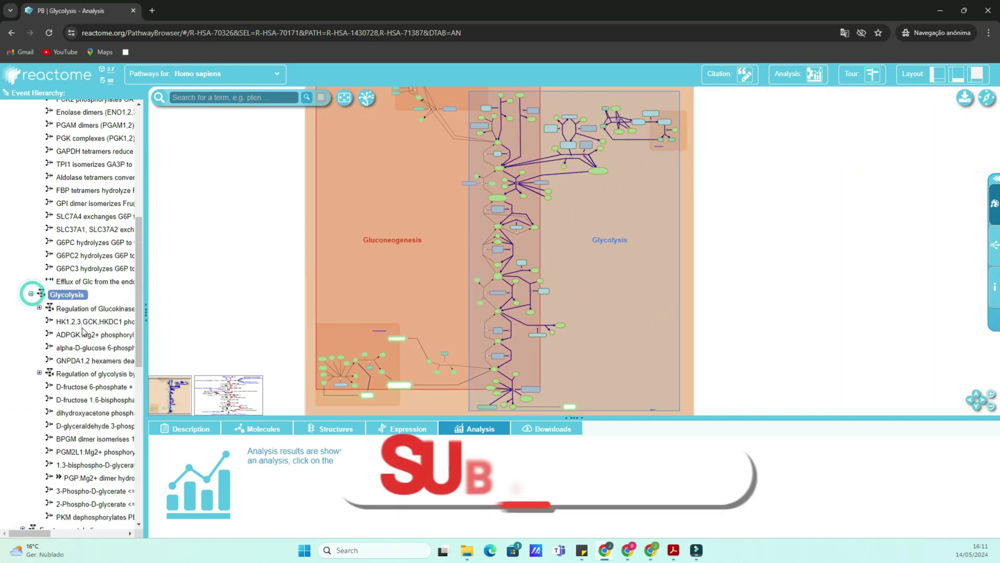
{"action": "left_click", "coordinate": [86, 311]}
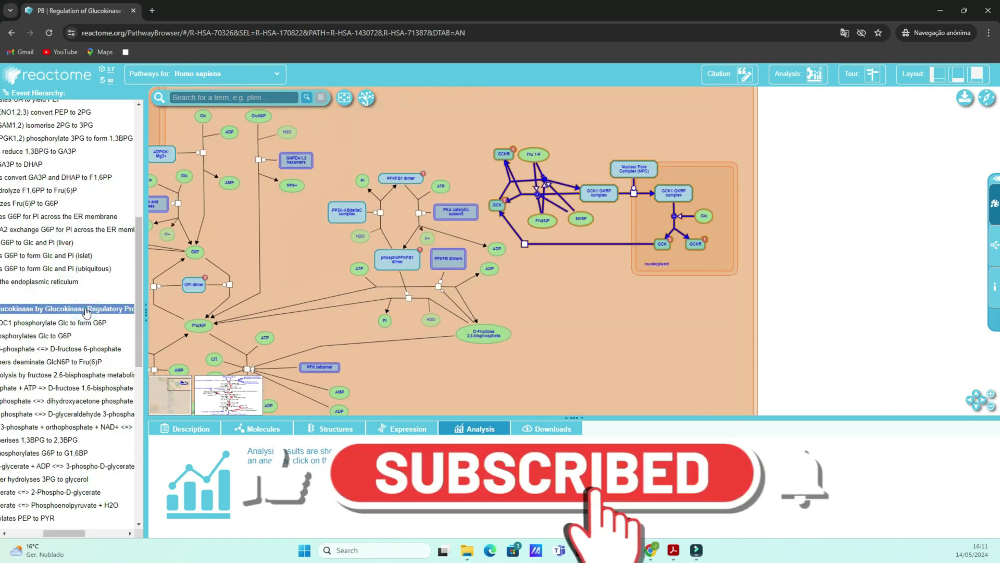